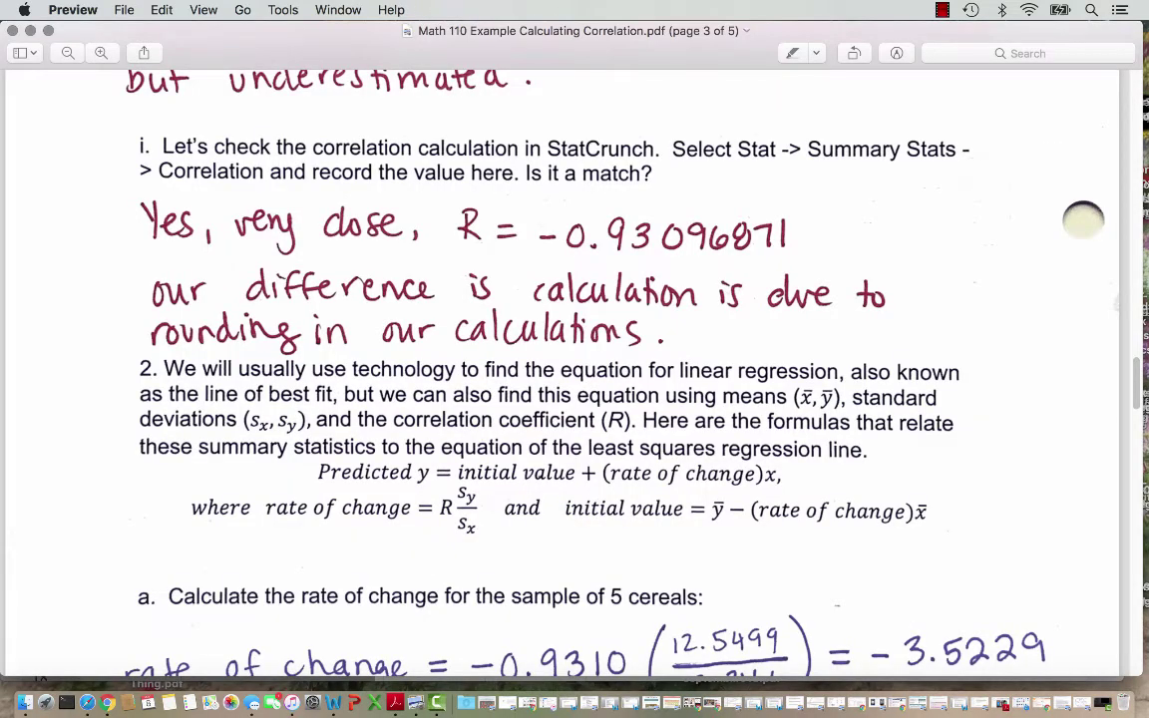
Review the worksheet's StatCrunch correlation check, regression formulas, and the rate-of-change and initial-value calculations for the 5 cereals.
scroll(568, 369, up, 3)
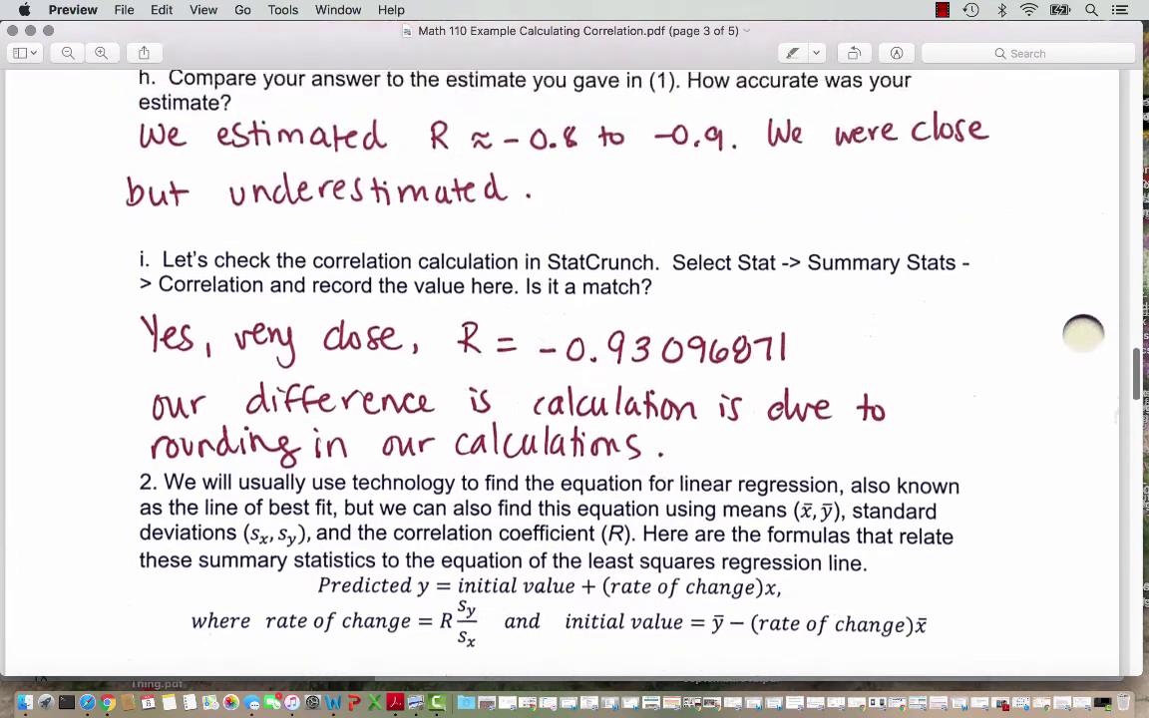
scroll(1083, 361, up, 3)
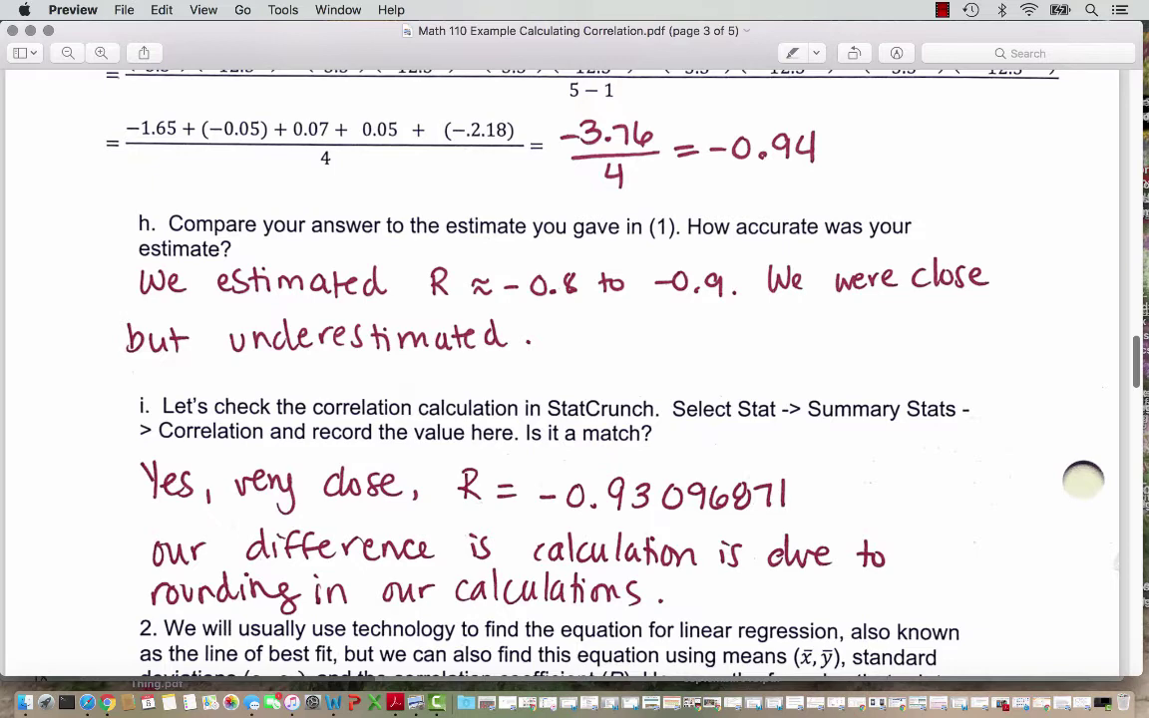
scroll(574, 369, down, 5)
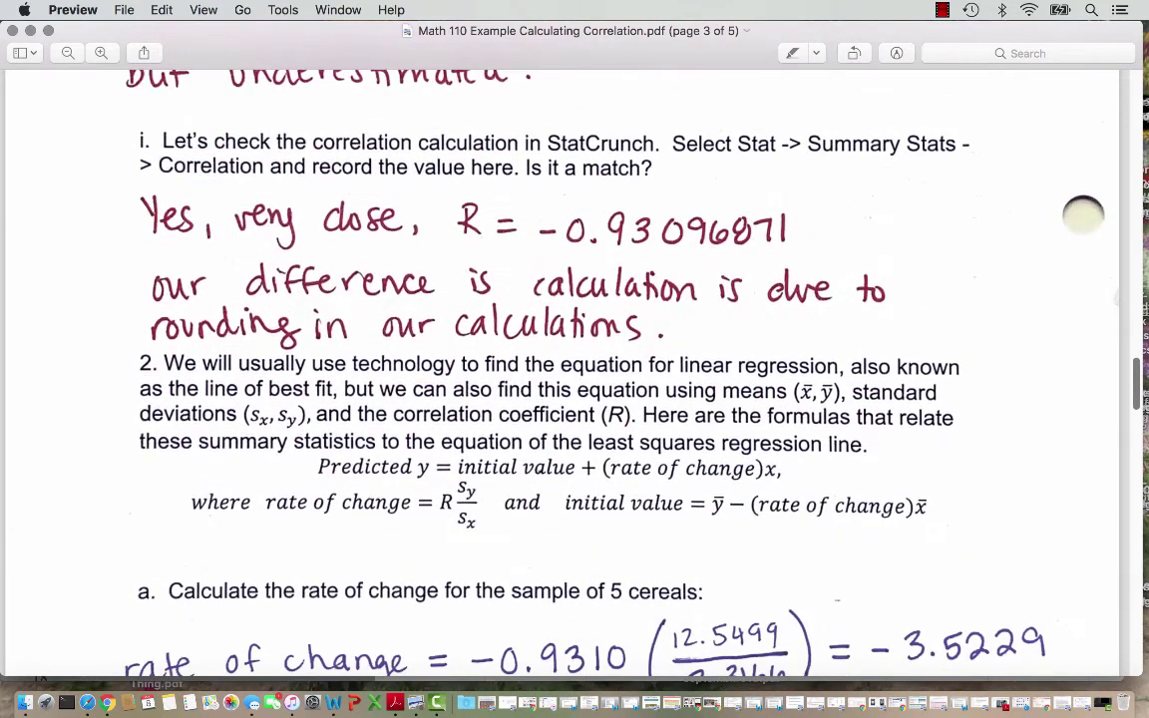
scroll(1083, 213, down, 5)
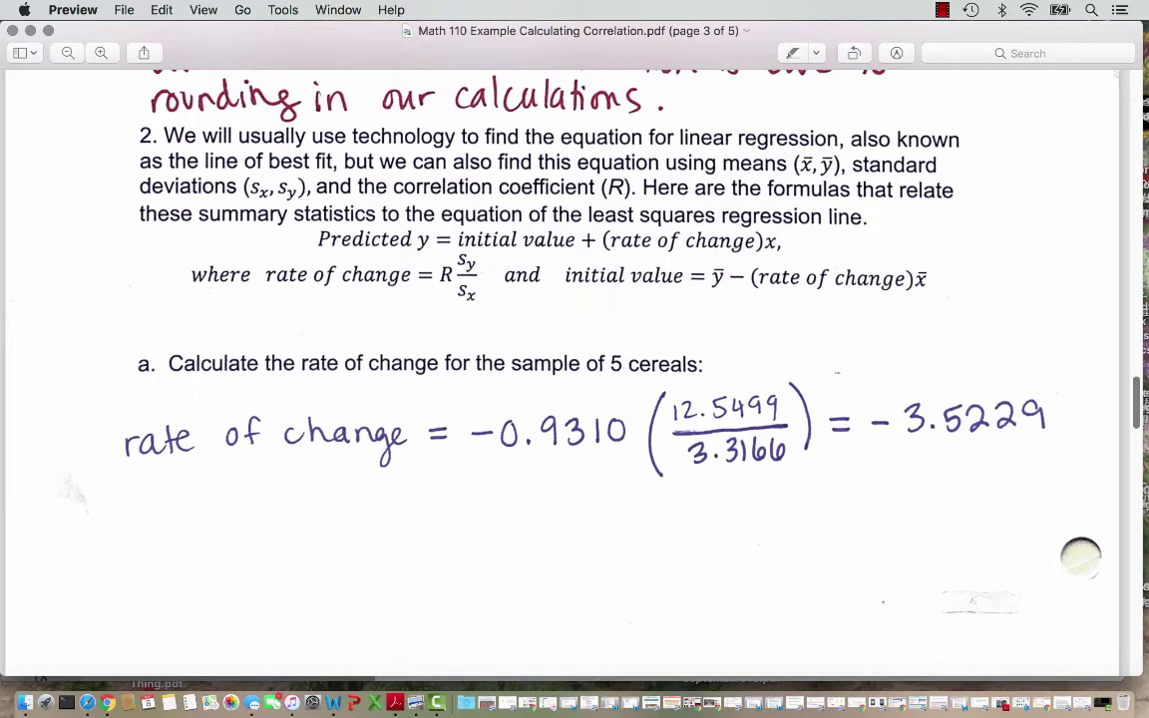
scroll(574, 369, down, 15)
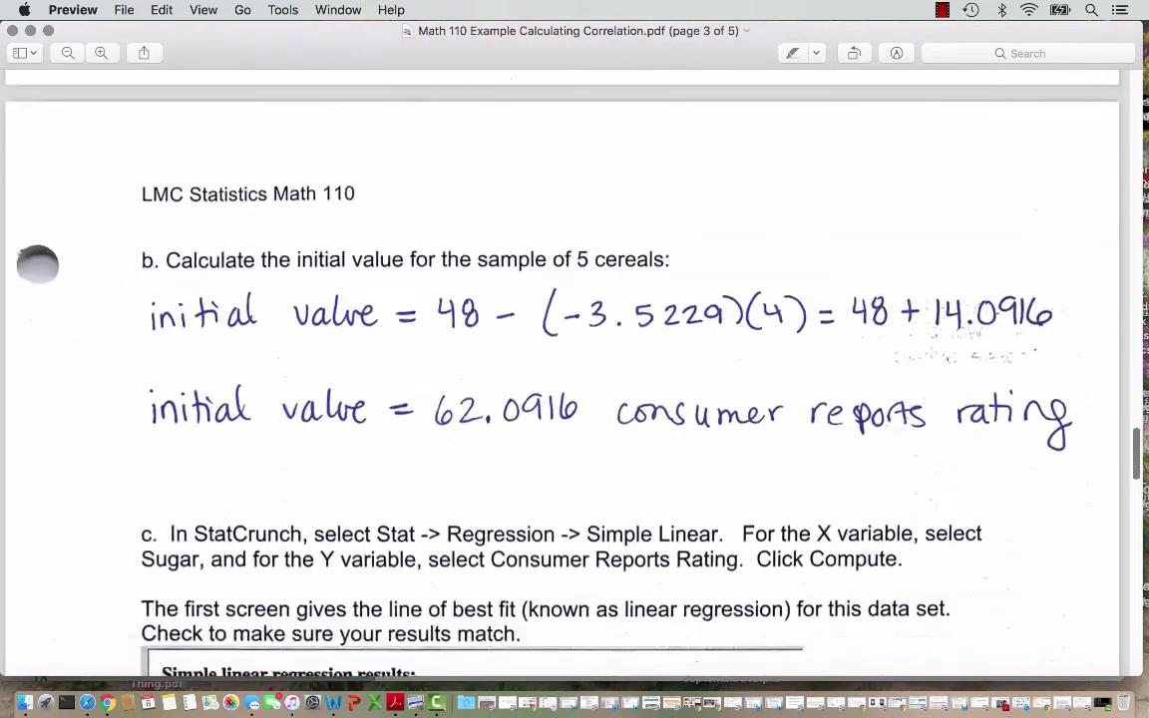
scroll(574, 369, down, 2)
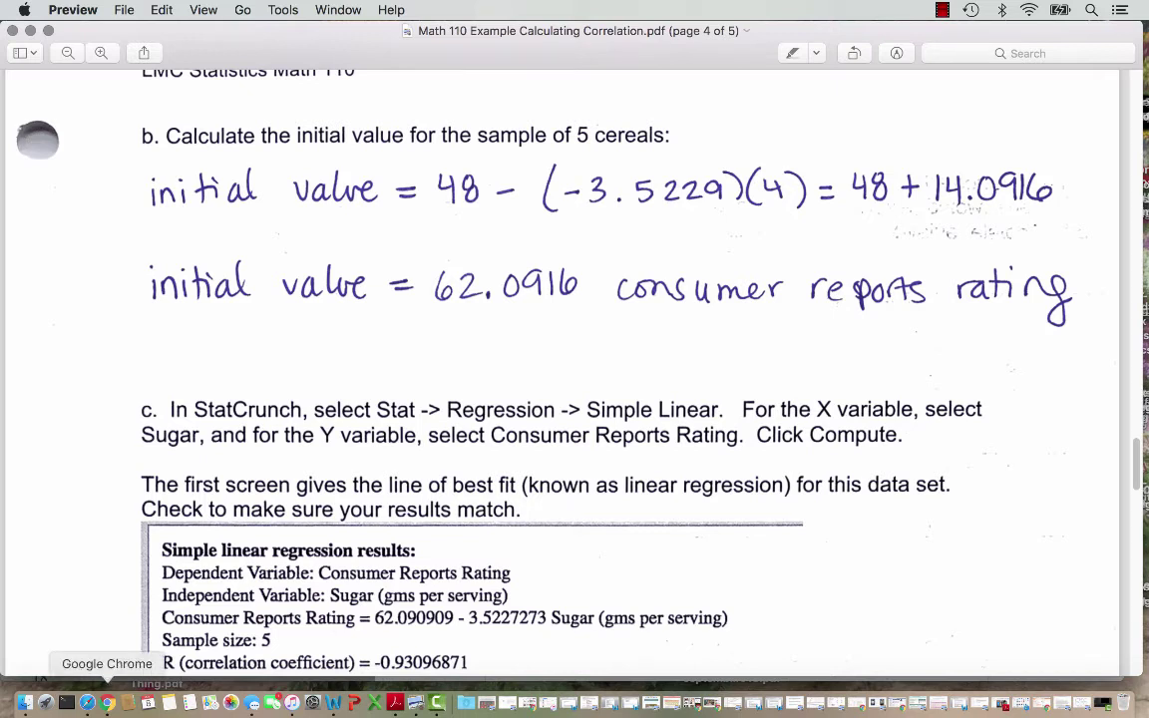
Switch to StatCrunch in Chrome and compute a simple linear regression with Sugar (grams per serving) as X and Consumer Reports Rating as Y.
click(107, 703)
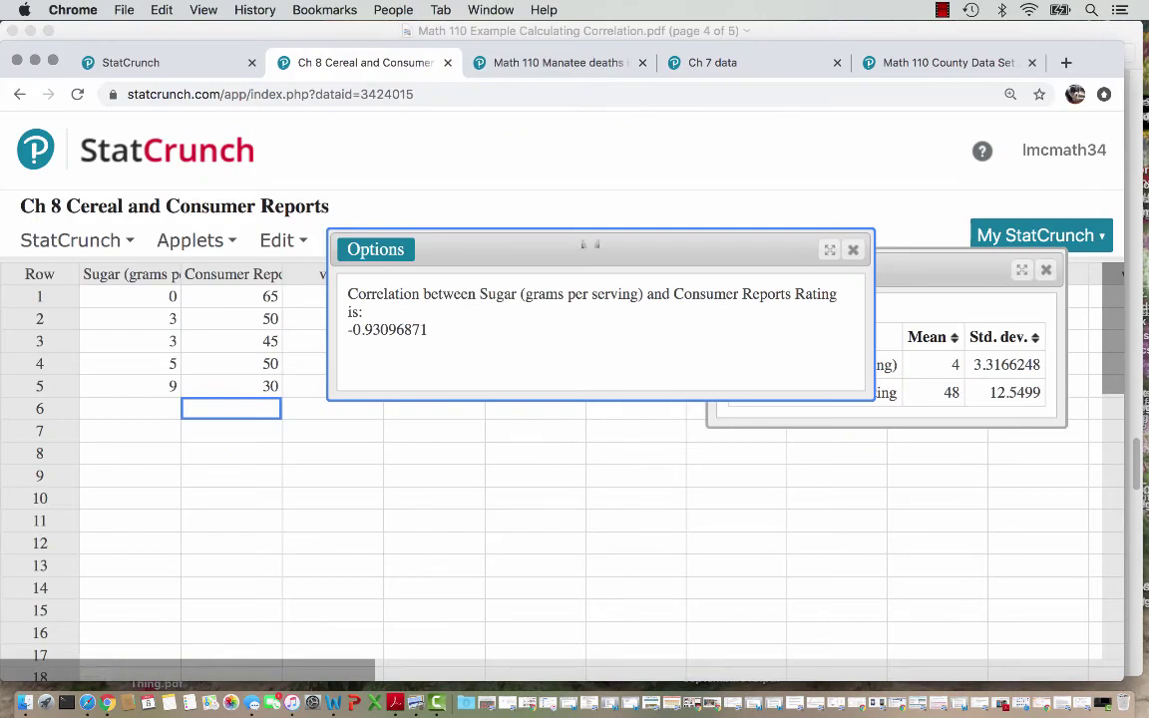
click(853, 250)
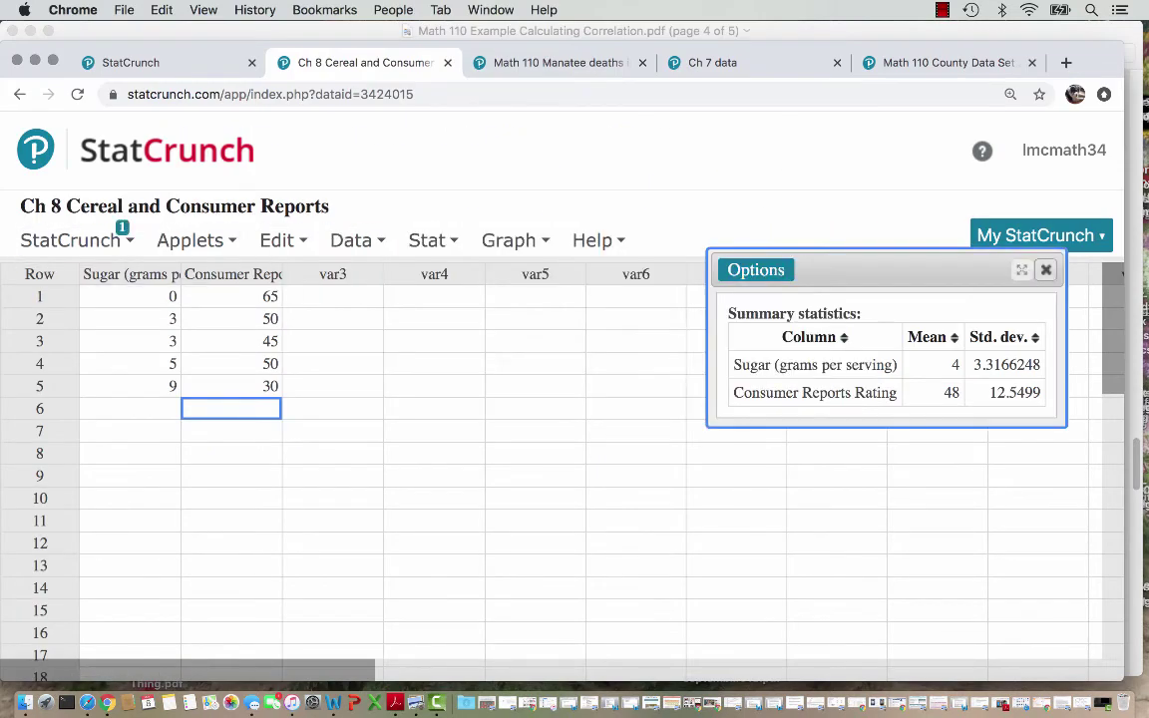
click(427, 241)
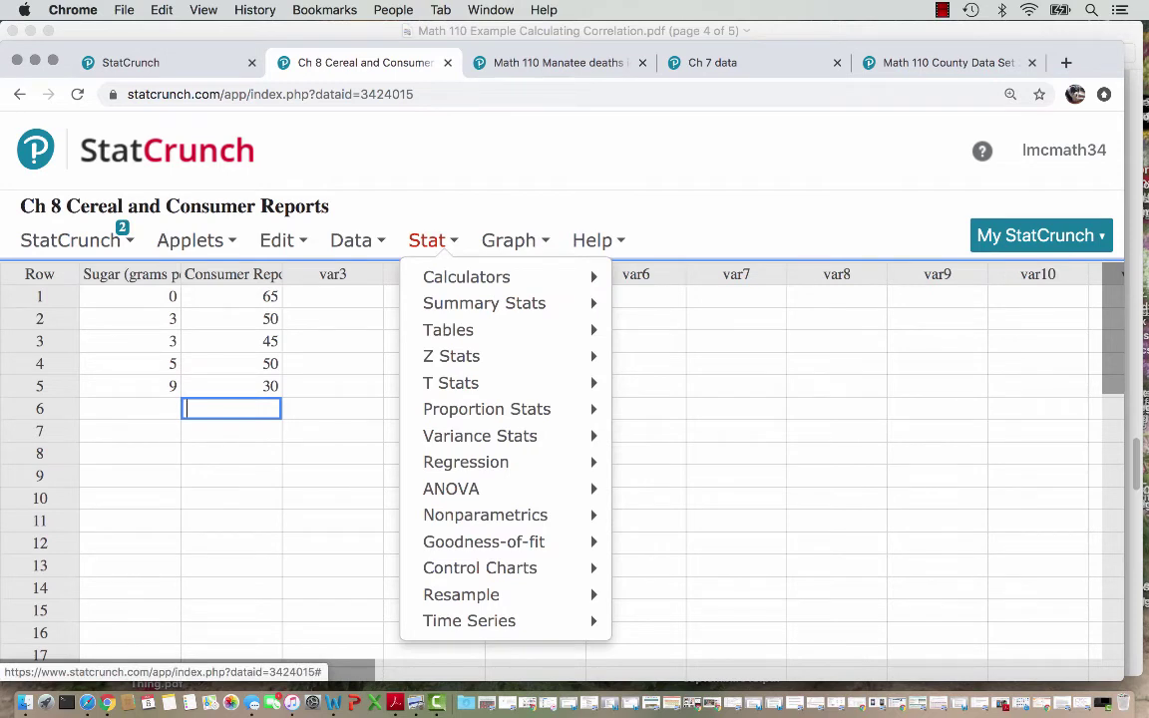
mouse_move(466, 462)
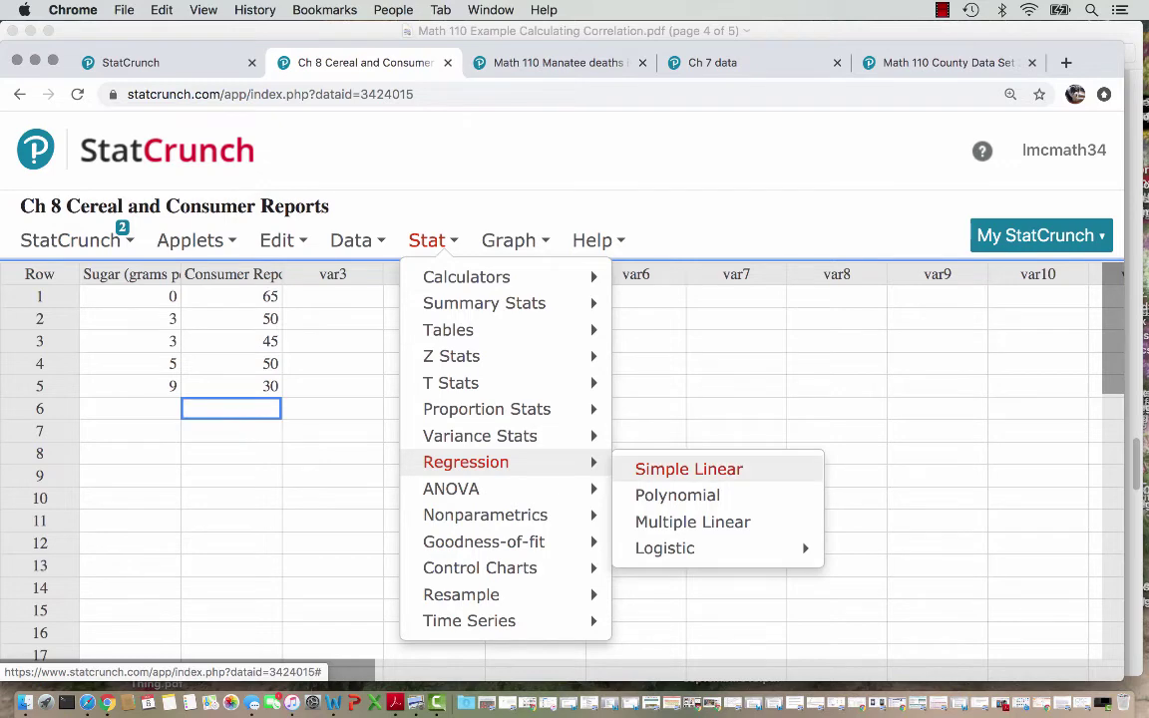
click(688, 469)
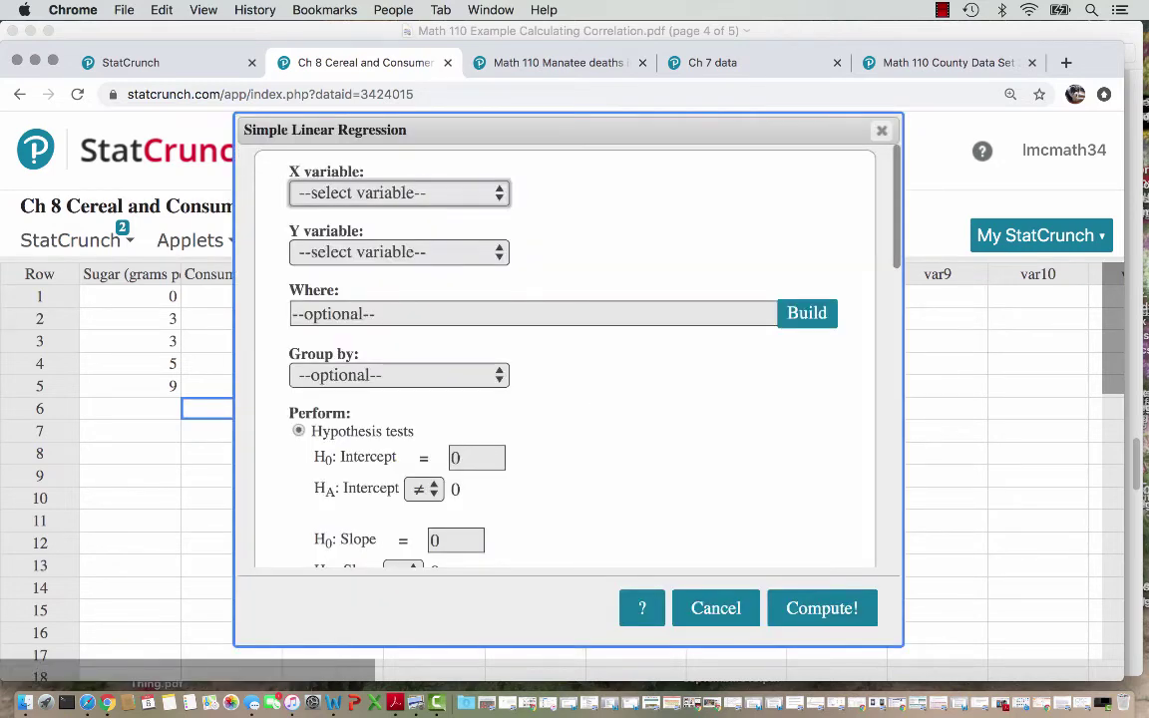
click(399, 192)
click(398, 221)
click(399, 251)
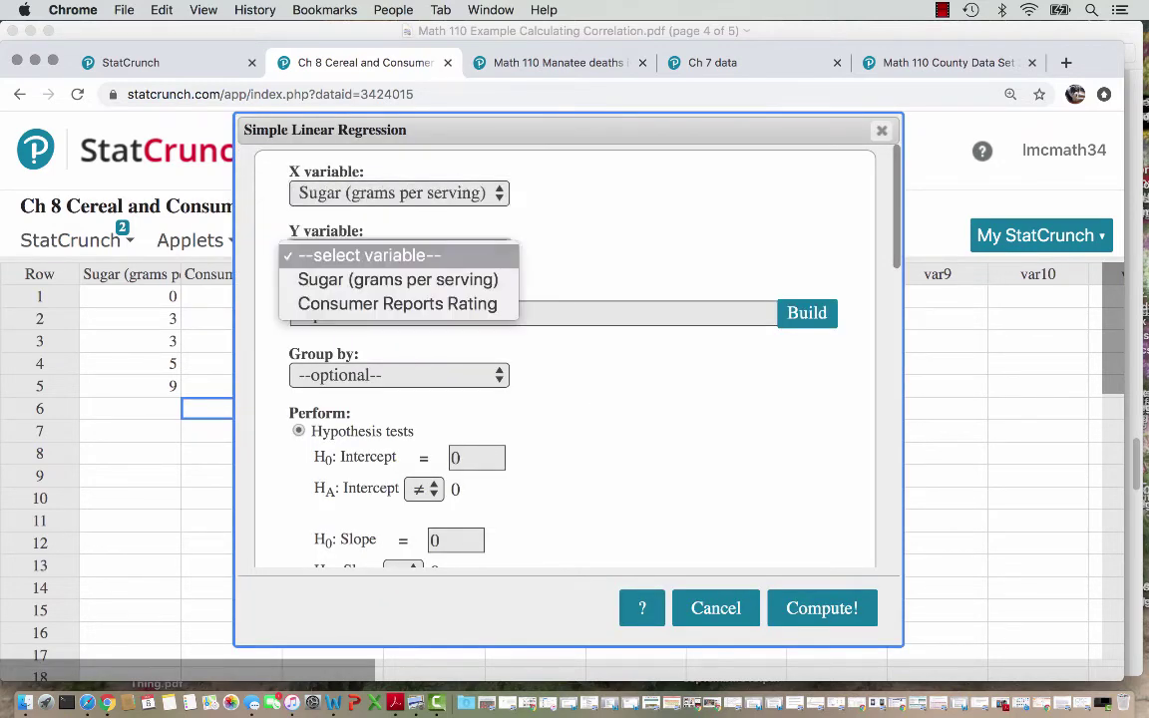
click(396, 303)
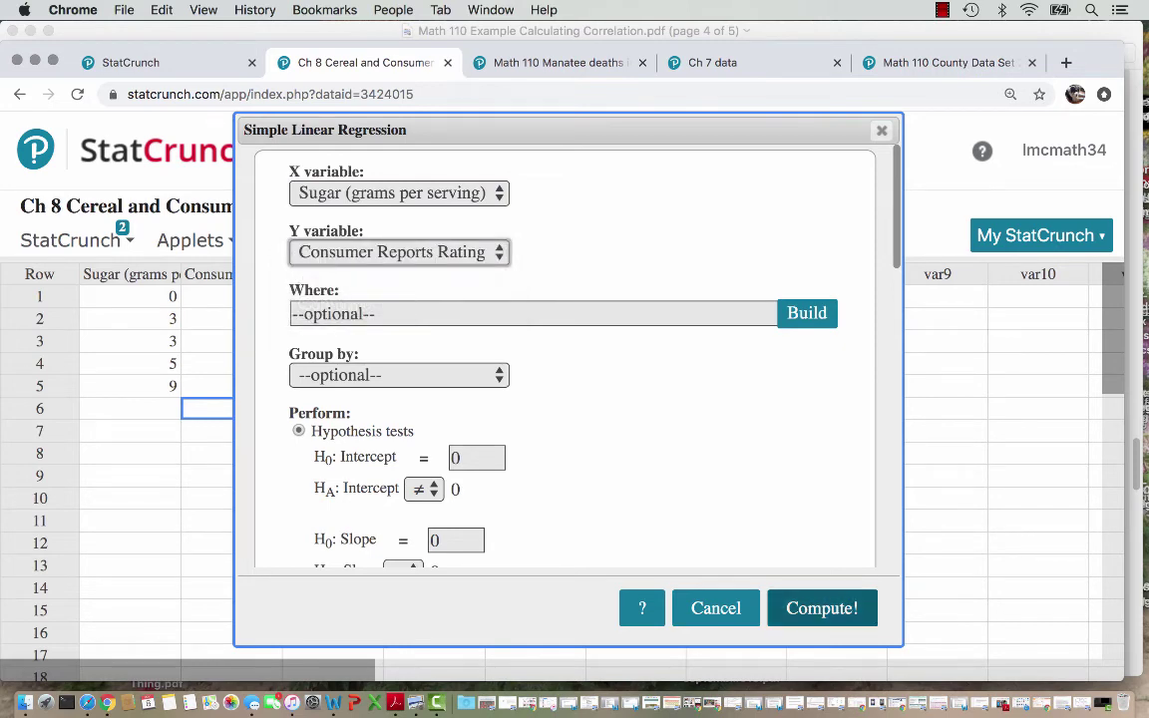
click(822, 608)
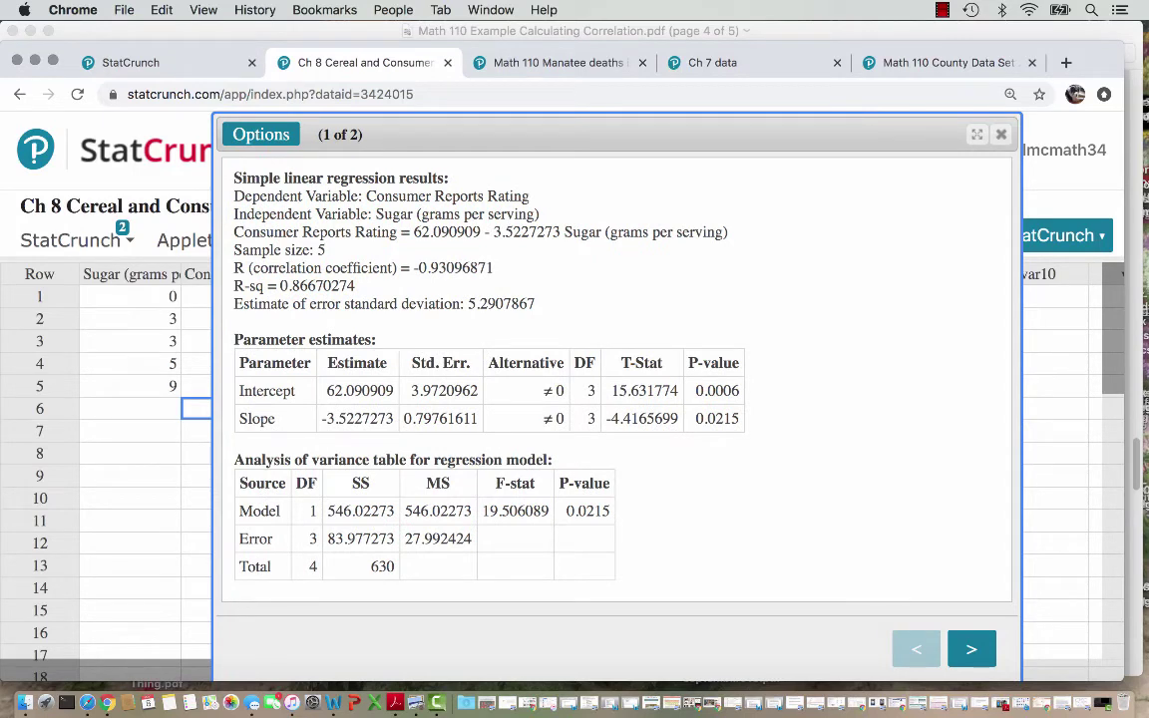
Highlight the correlation coefficient line in the regression results, and inspect the fitted line's equation on the scatter plot.
drag(494, 268, 233, 267)
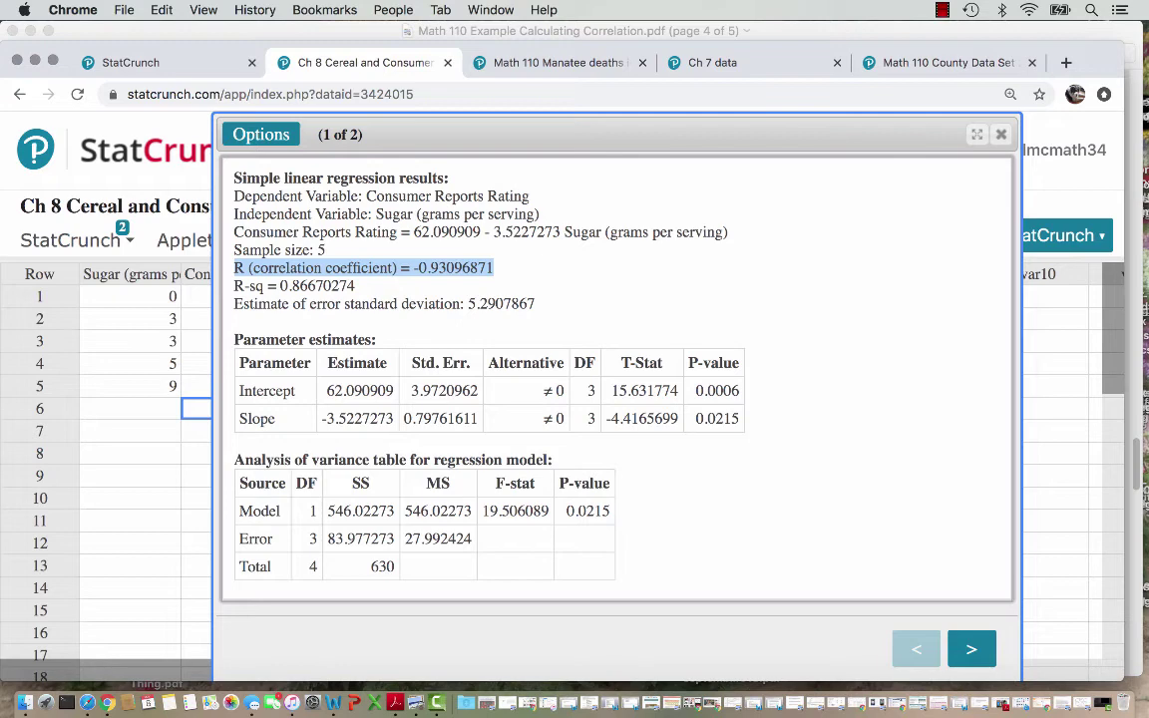
key(XF86AudioMute)
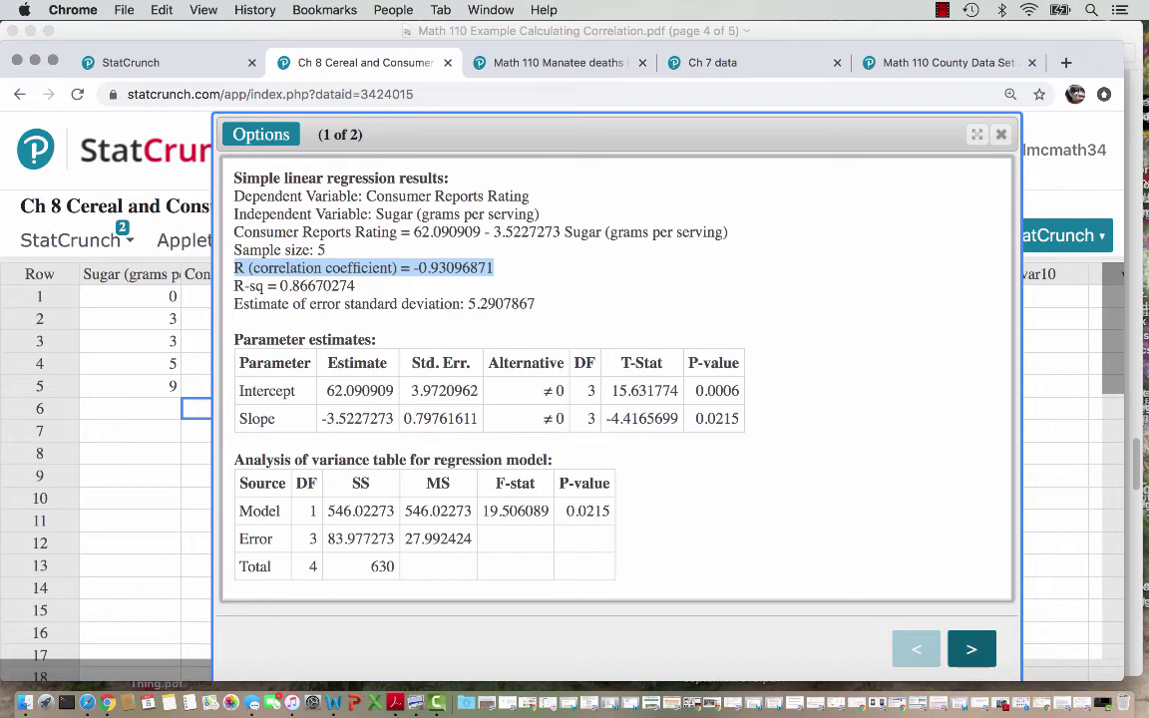
click(971, 650)
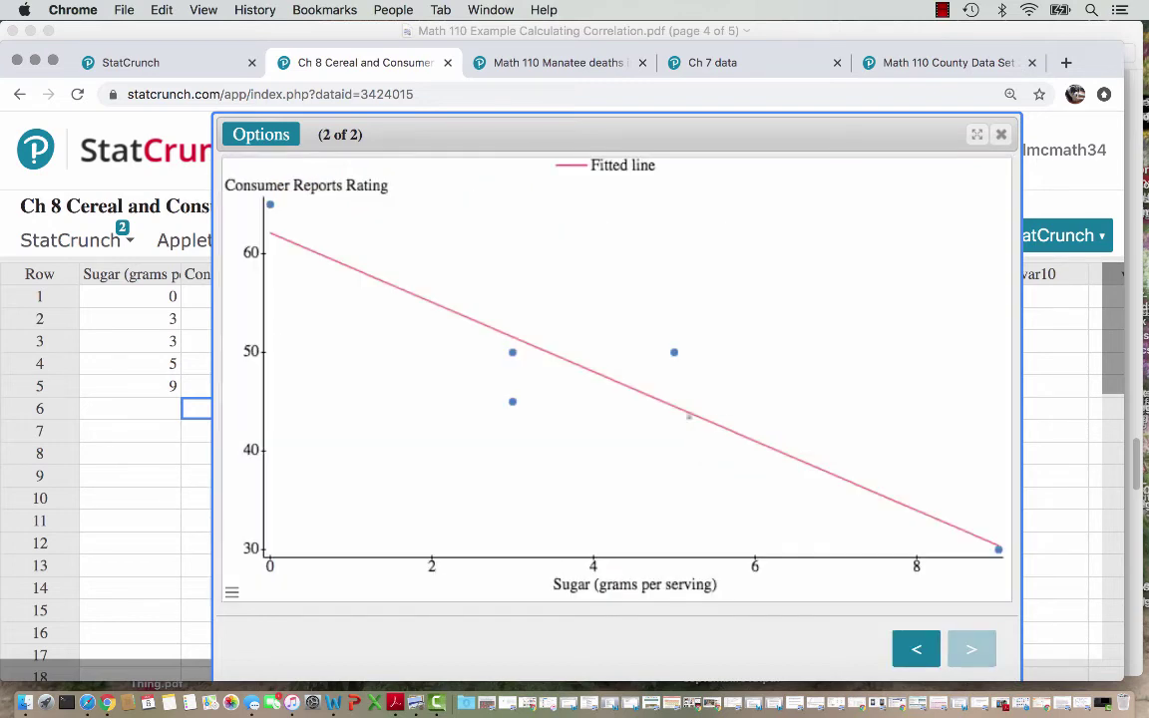
mouse_move(659, 404)
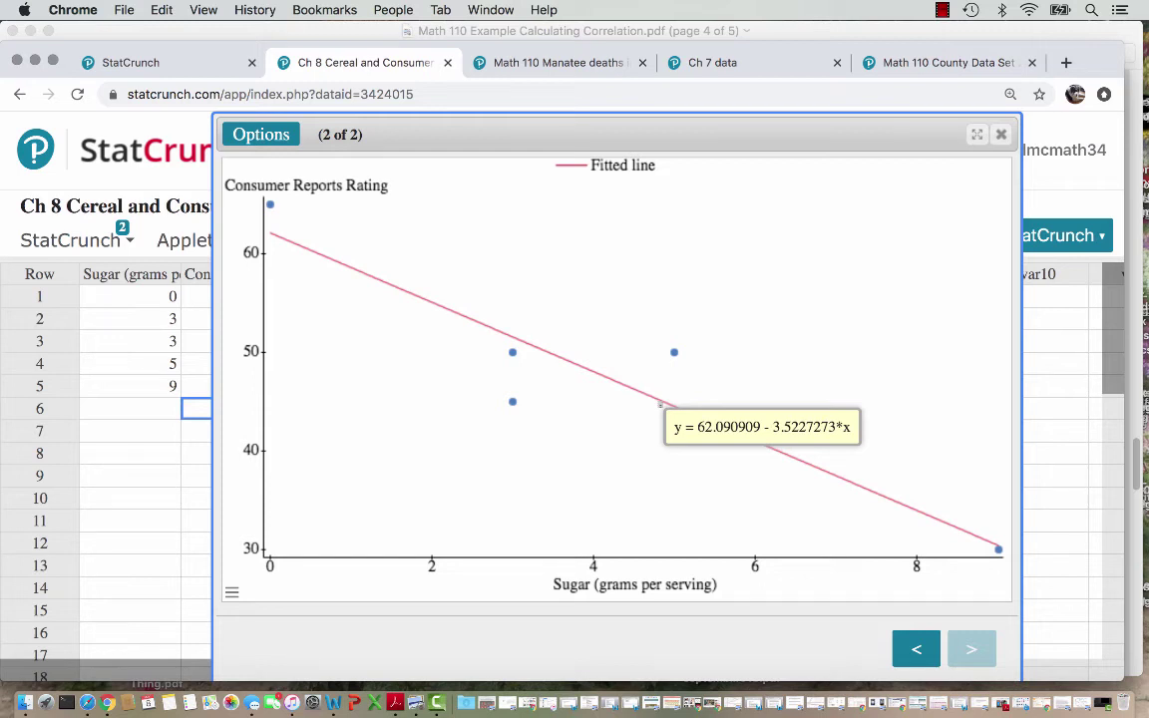
Highlight the regression equation in the text results, and return to the fitted line plot to compare it.
click(916, 649)
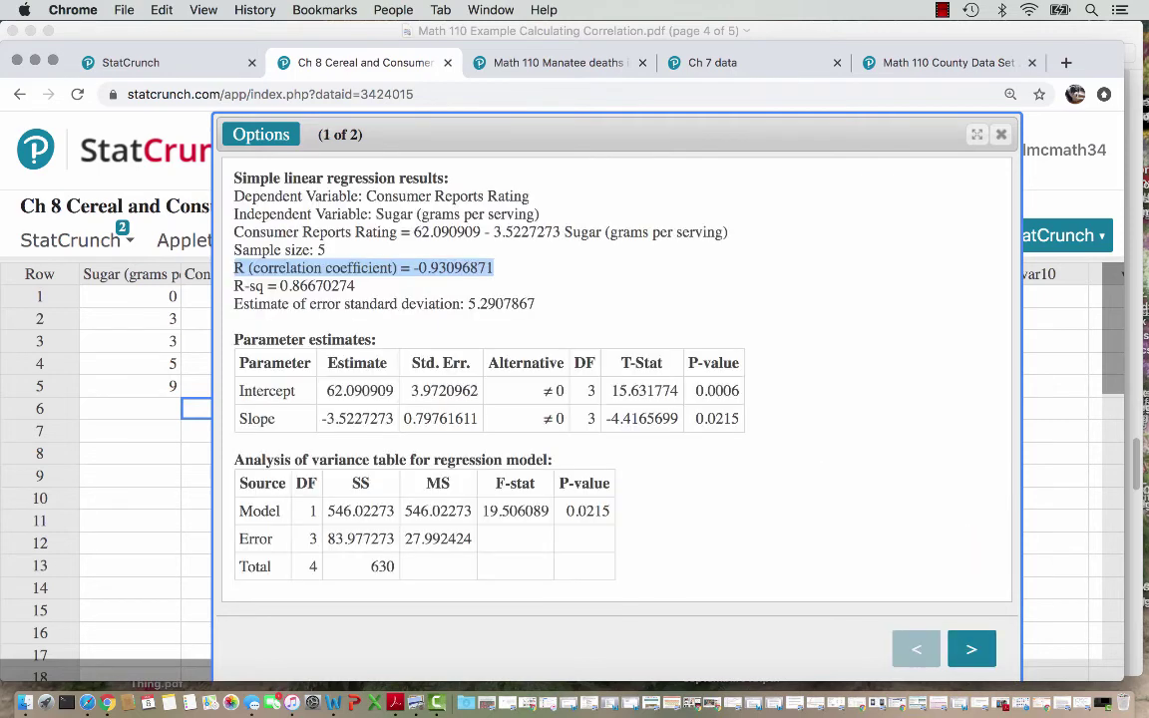
drag(728, 232, 215, 208)
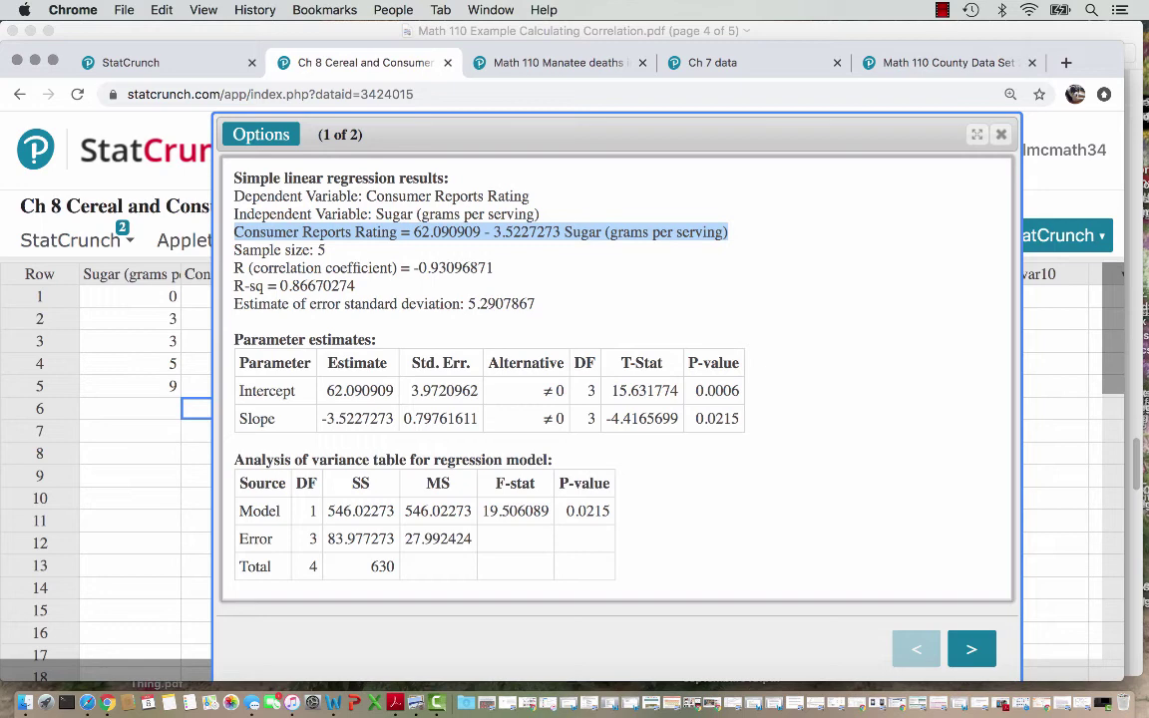
click(971, 649)
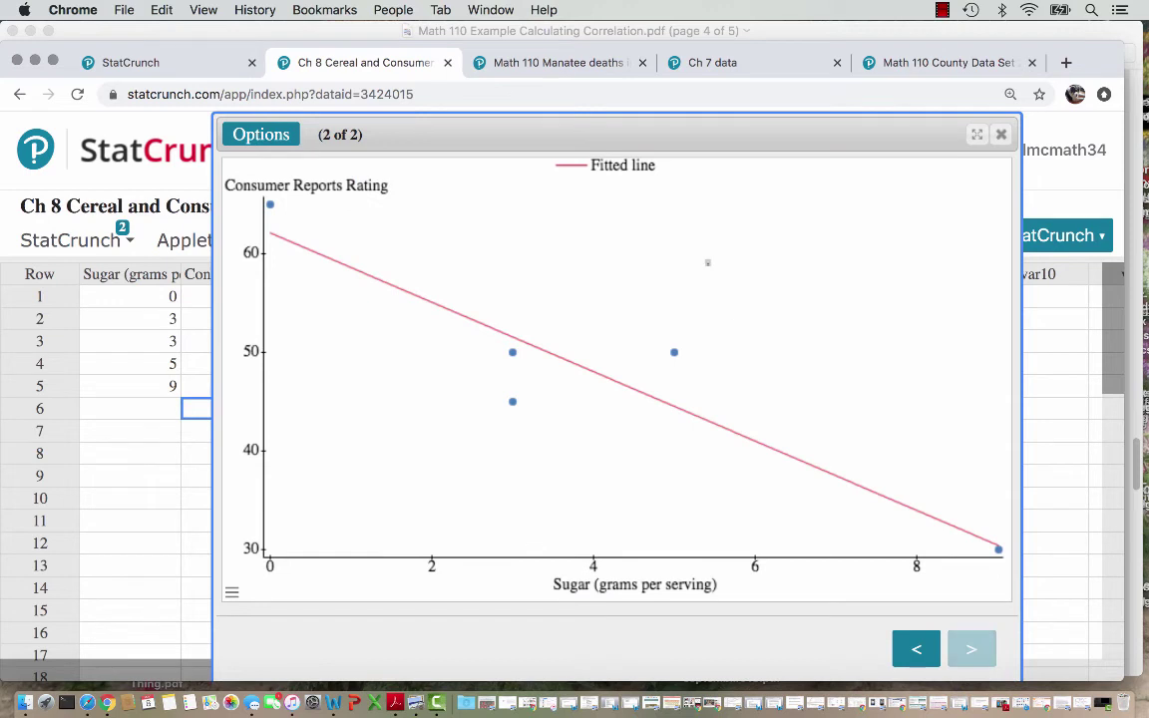
mouse_move(403, 296)
Switch back to the worksheet in Preview and compare its calculations, printed regression results and fitted line plot with the StatCrunch output.
key(super+Tab)
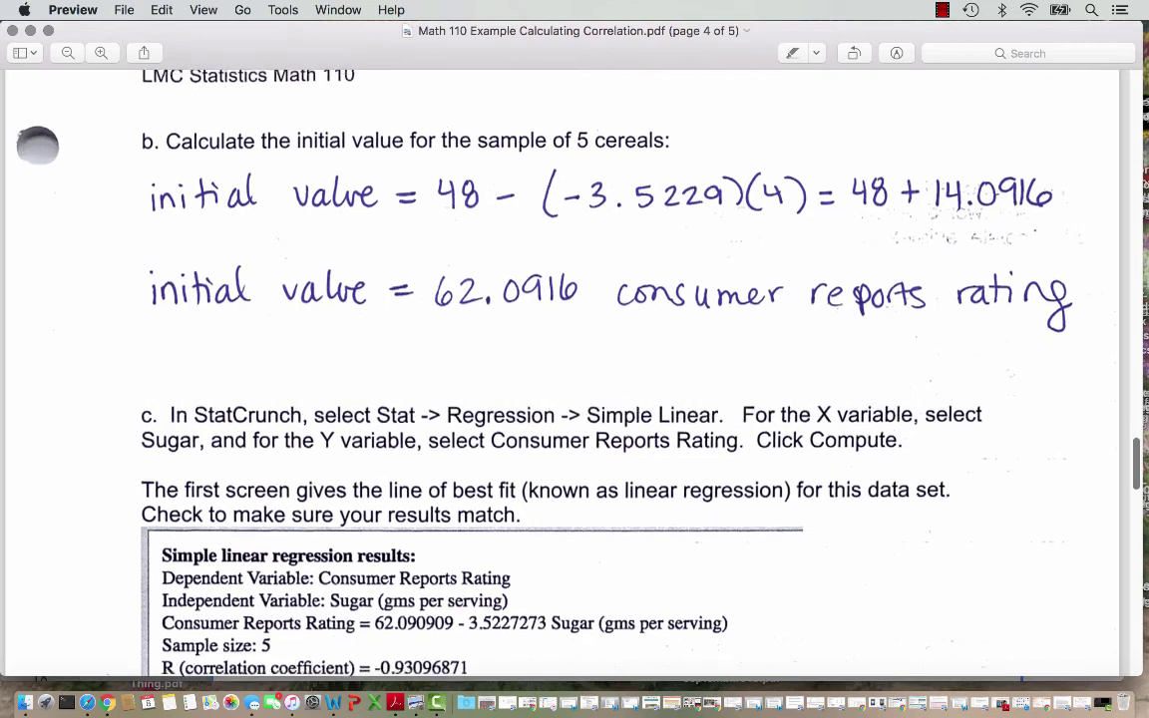
scroll(1080, 266, up, 10)
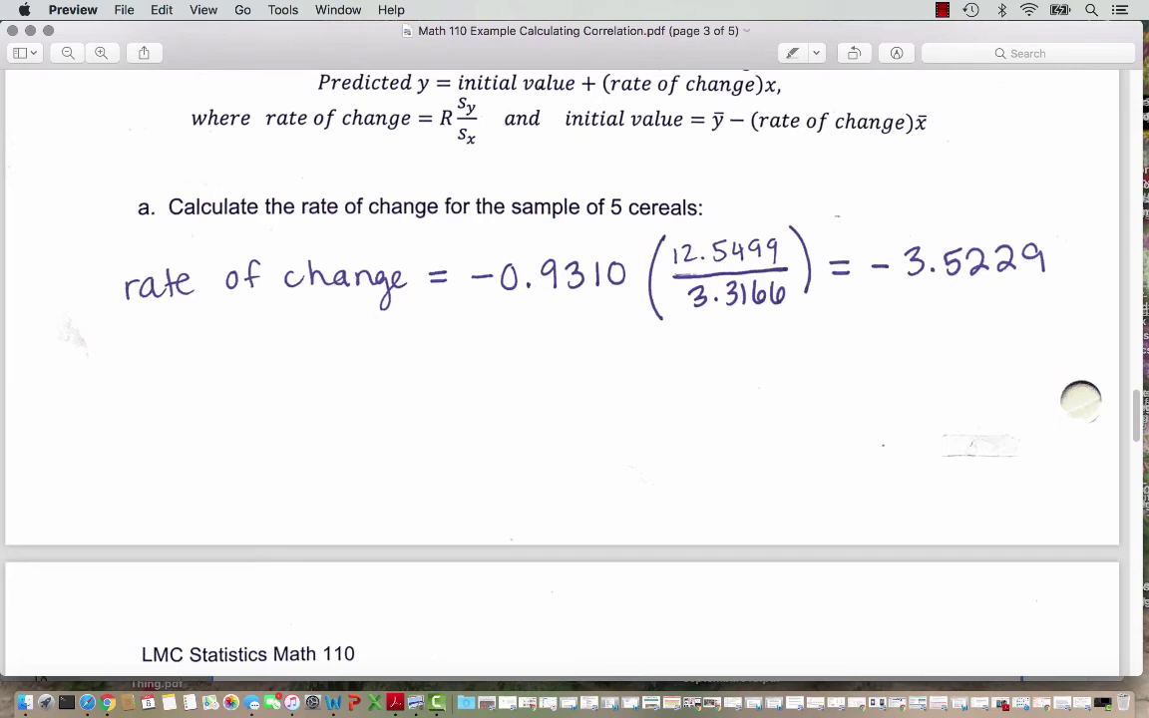
scroll(1080, 403, down, 5)
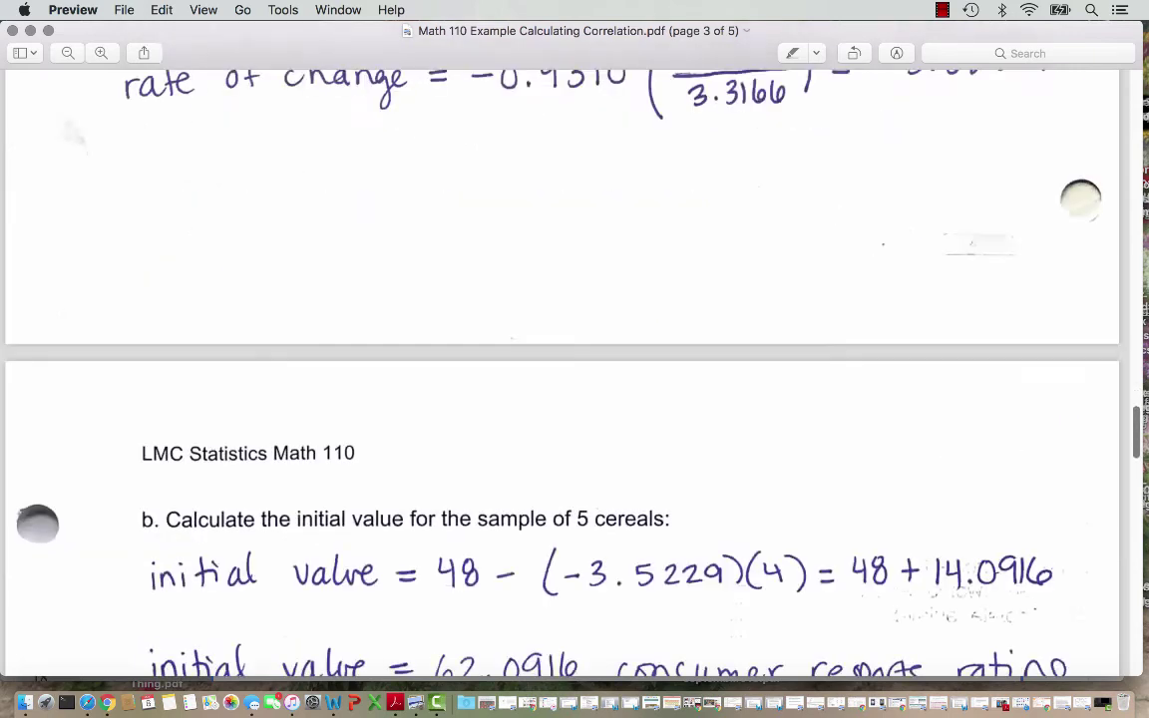
scroll(37, 291, down, 5)
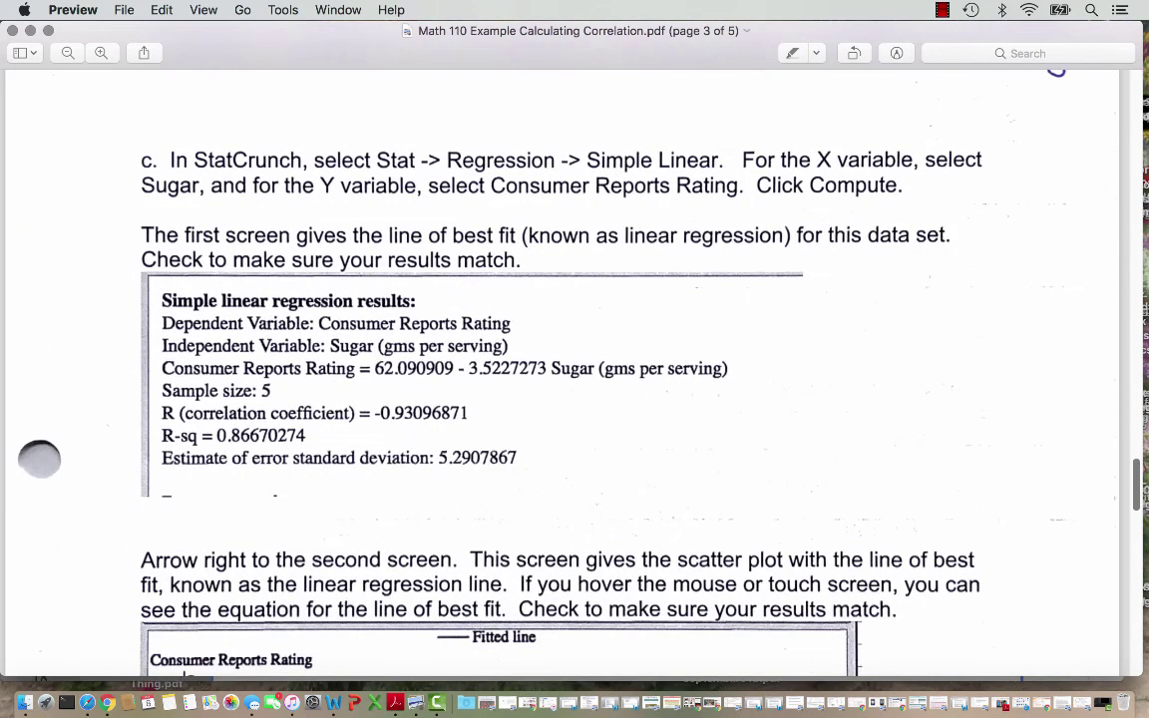
scroll(574, 369, down, 1)
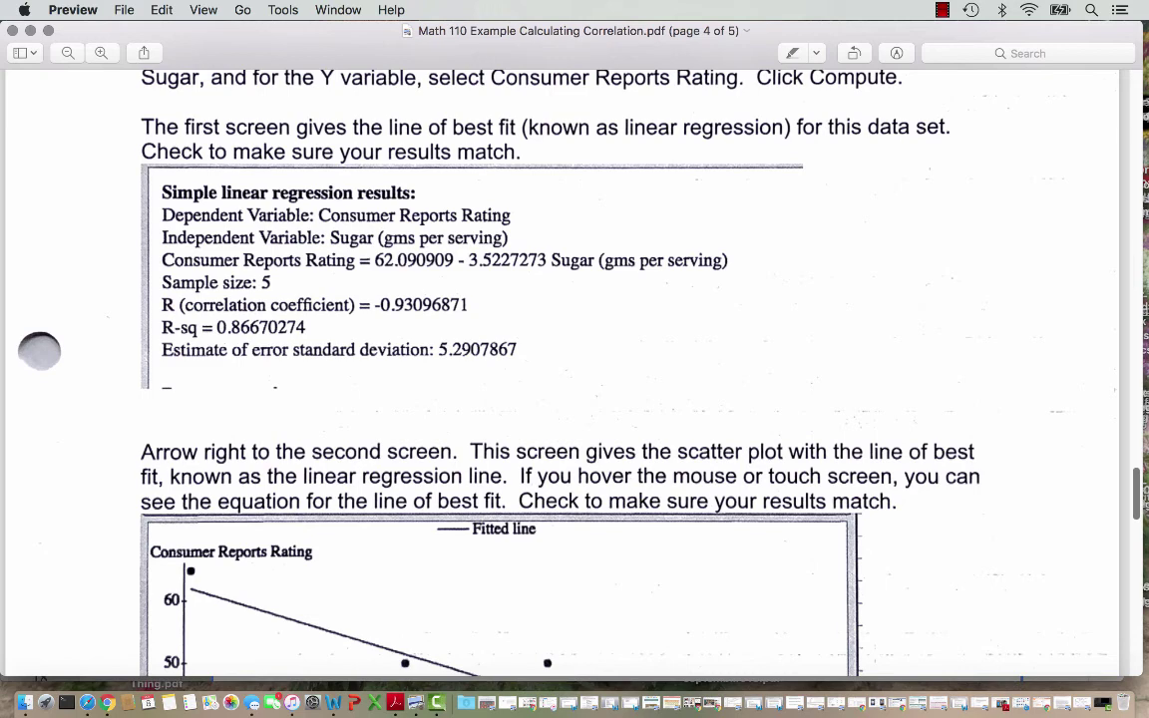
scroll(574, 369, down, 5)
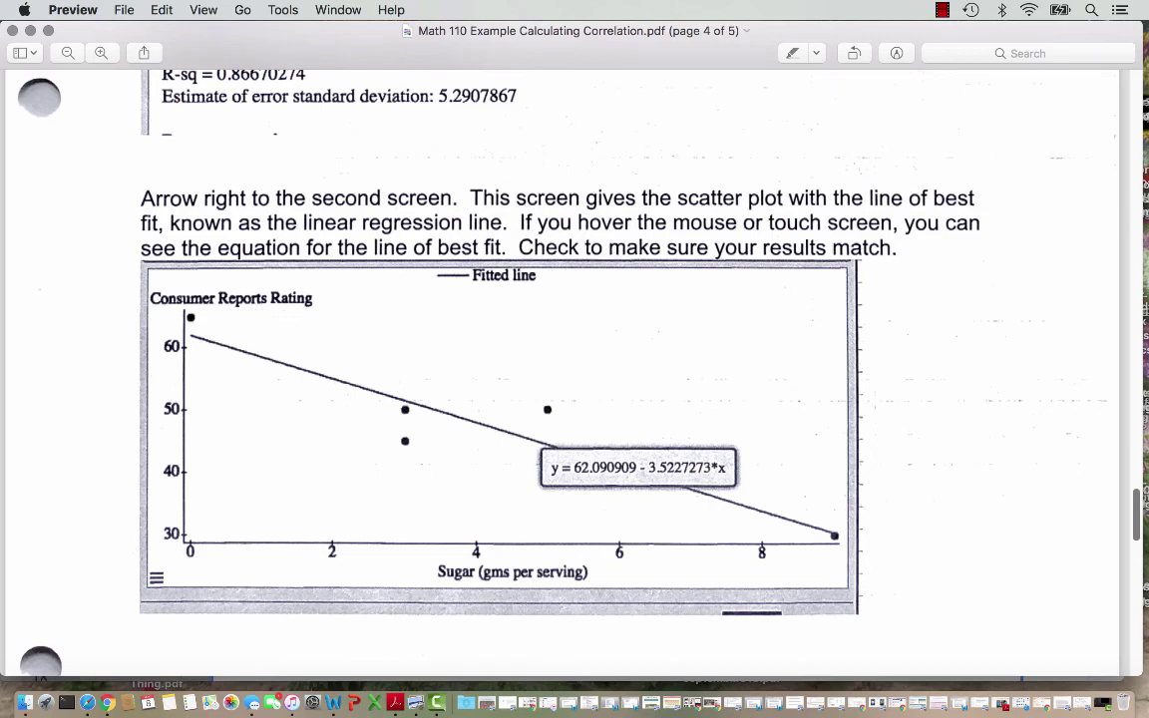
Read the review of linear functions and the slope and vertical intercept interpretations, and return to the worksheet's fitted line plot.
scroll(574, 369, down, 15)
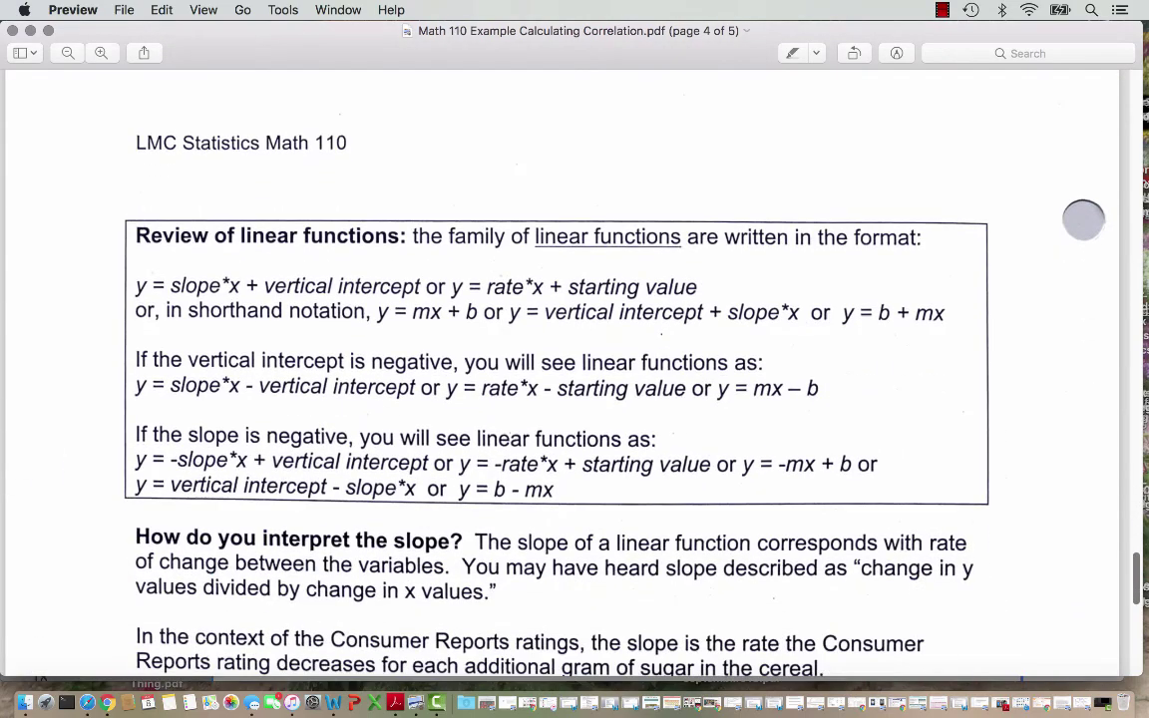
scroll(574, 369, down, 2)
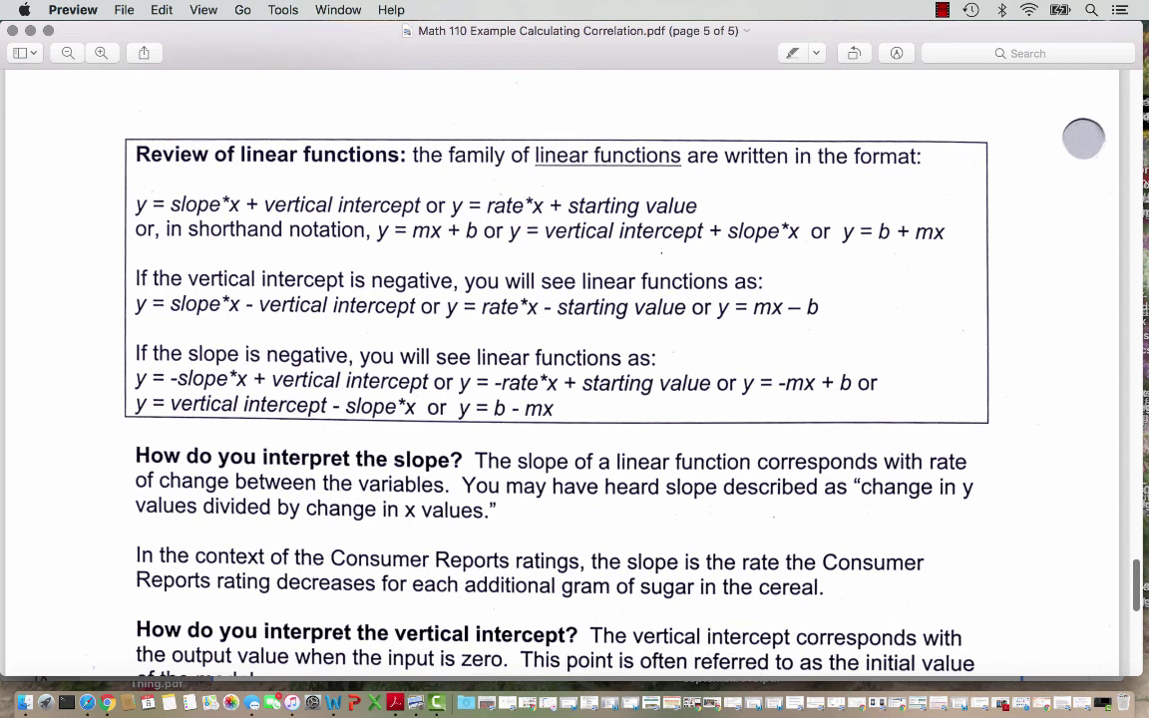
scroll(1083, 137, down, 5)
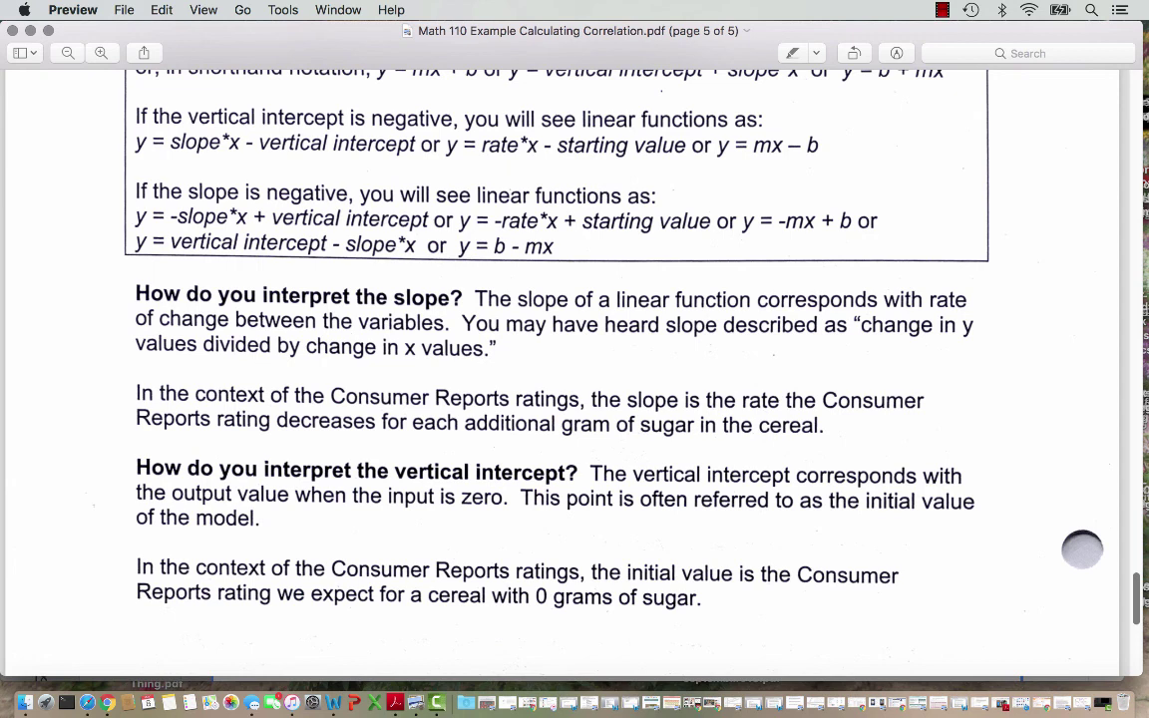
scroll(1082, 550, up, 10)
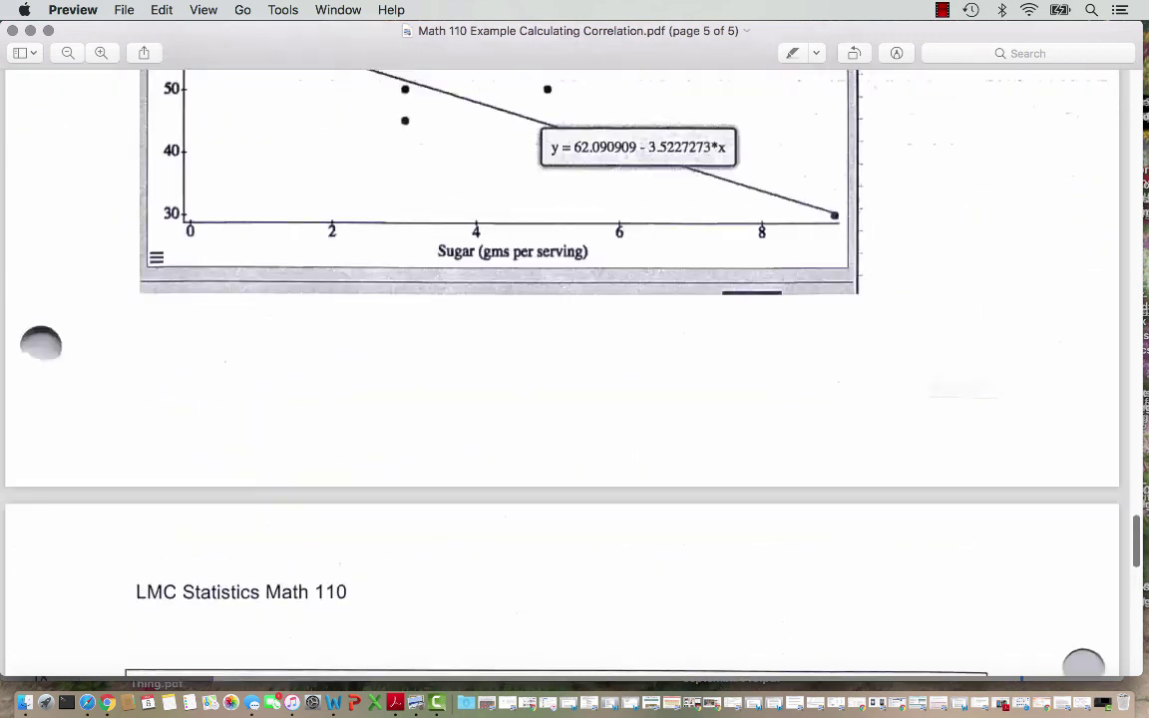
scroll(574, 360, up, 3)
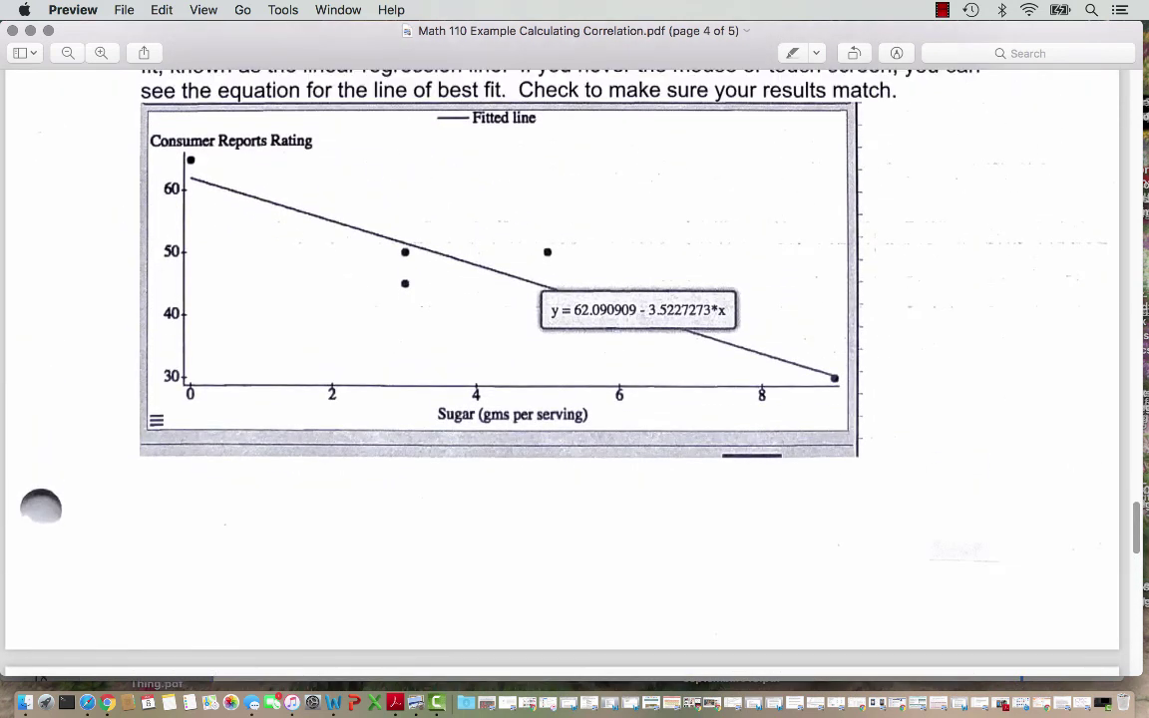